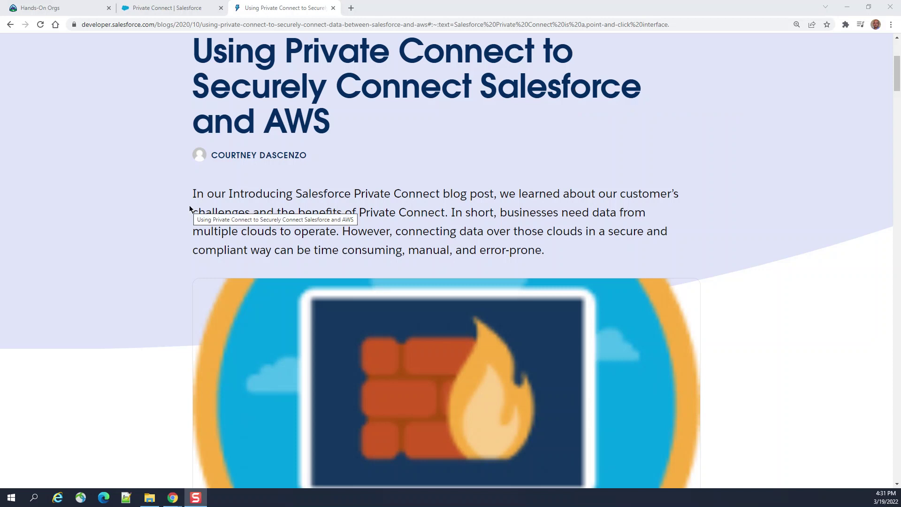
Scroll through the current page to review its contents
scroll(267, 118, up, 1)
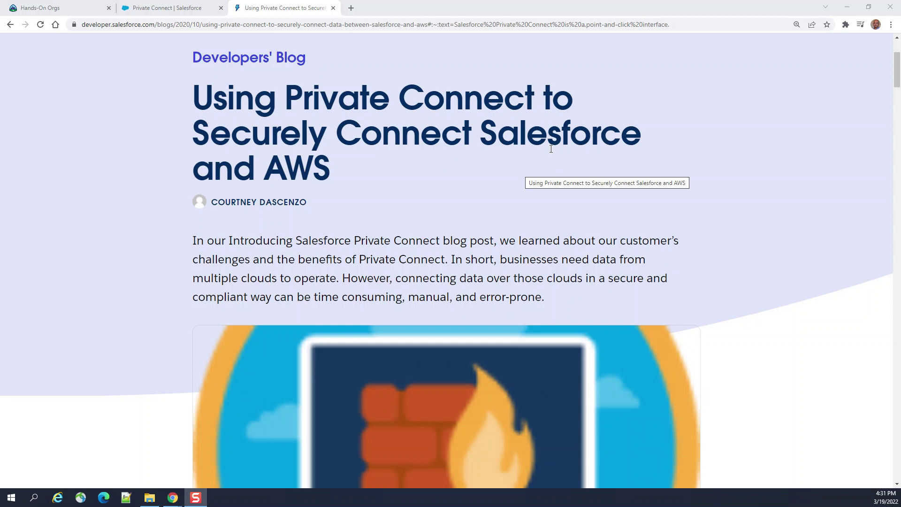
scroll(651, 169, down, 8)
scroll(535, 155, down, 6)
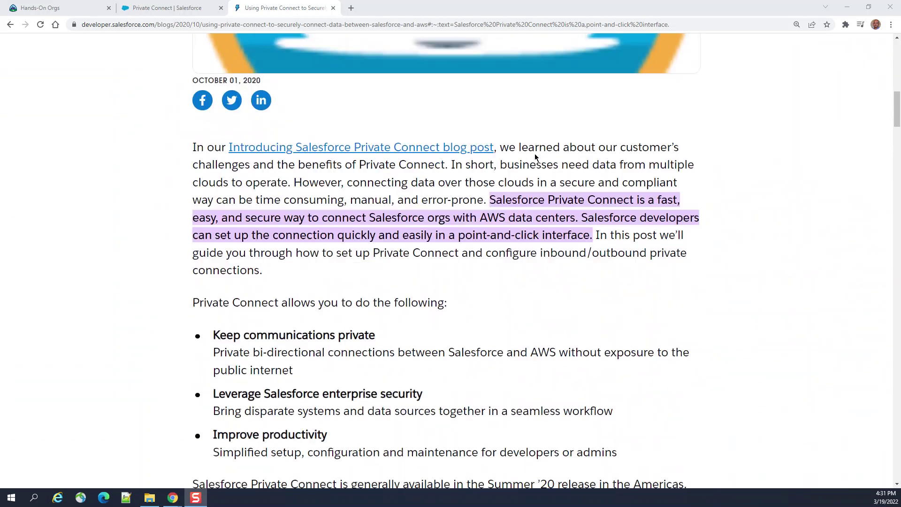
scroll(536, 159, down, 3)
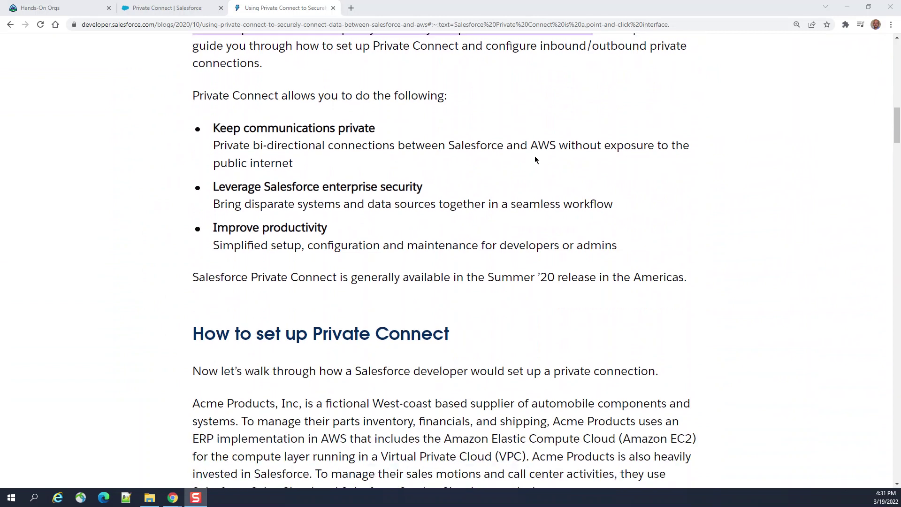
scroll(535, 160, down, 10)
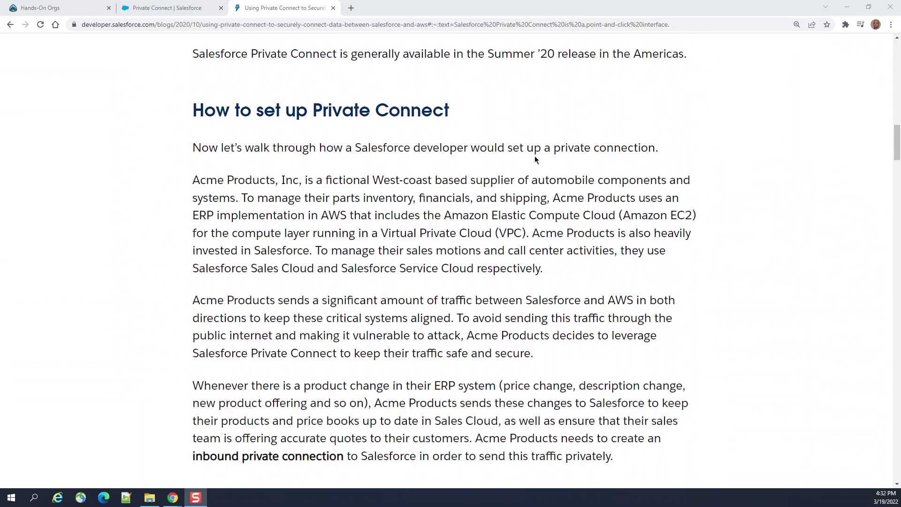
scroll(535, 157, down, 9)
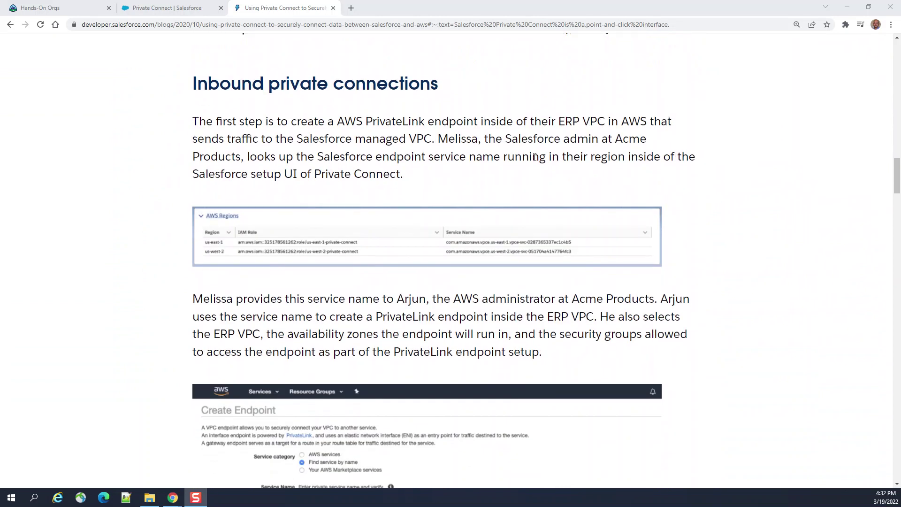
scroll(535, 162, down, 7)
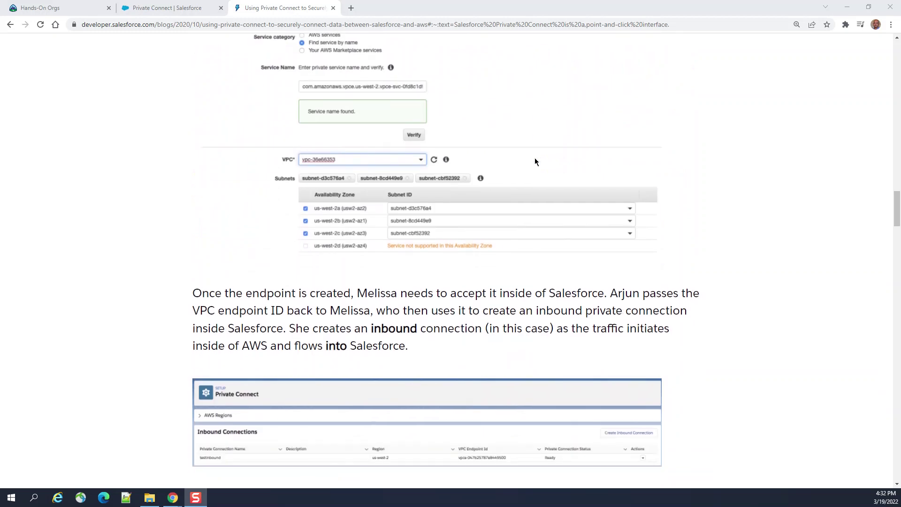
scroll(535, 162, down, 13)
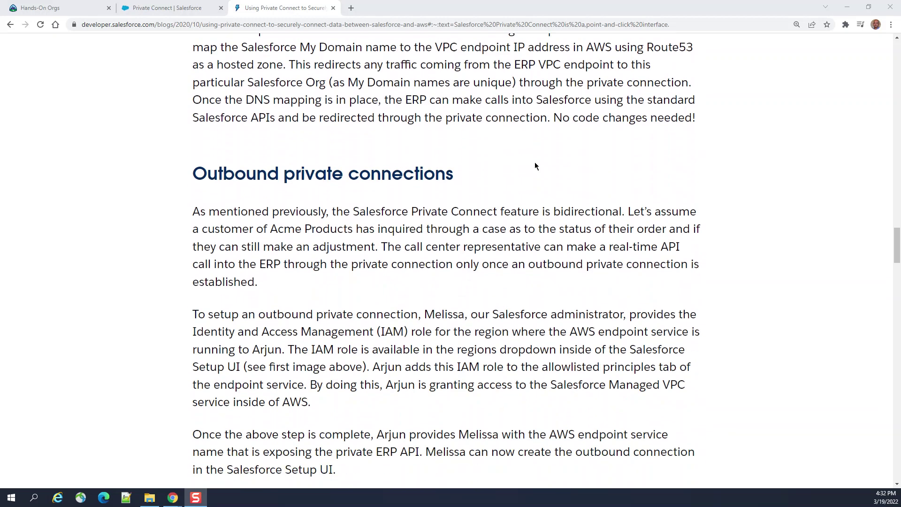
scroll(536, 166, down, 10)
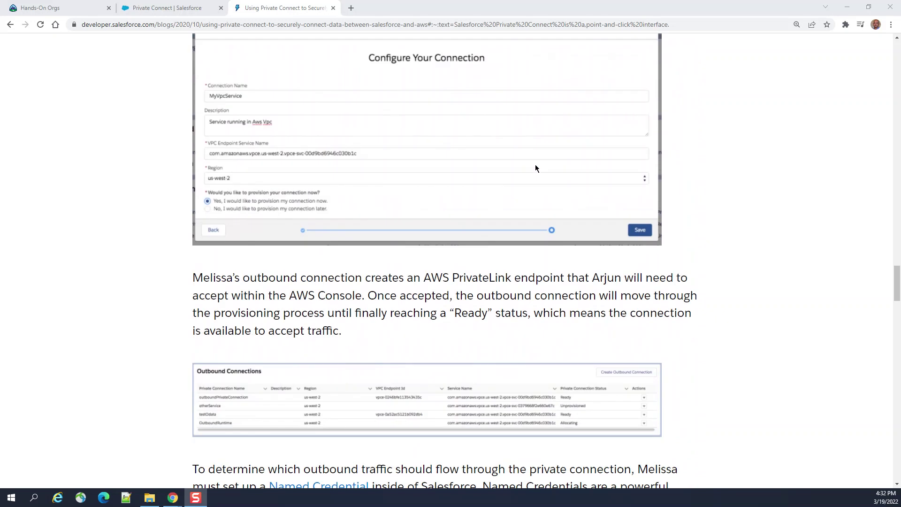
scroll(535, 164, down, 11)
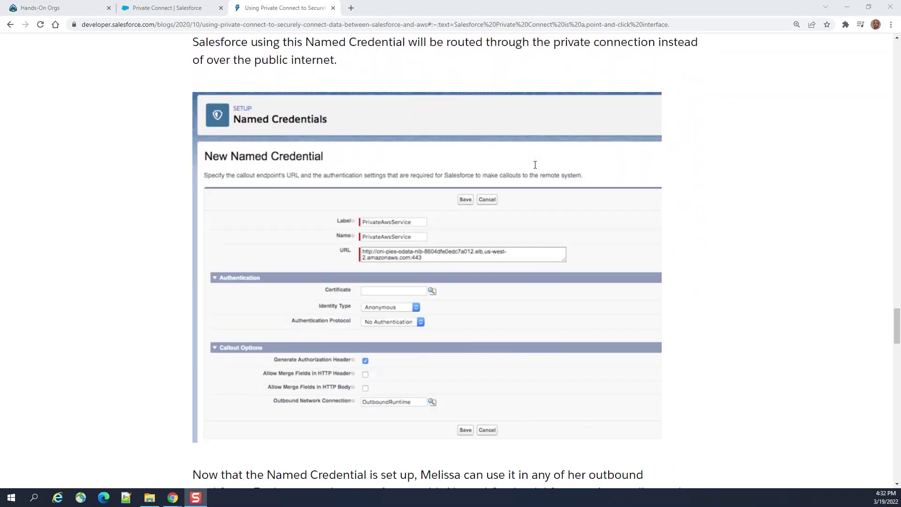
scroll(535, 165, down, 4)
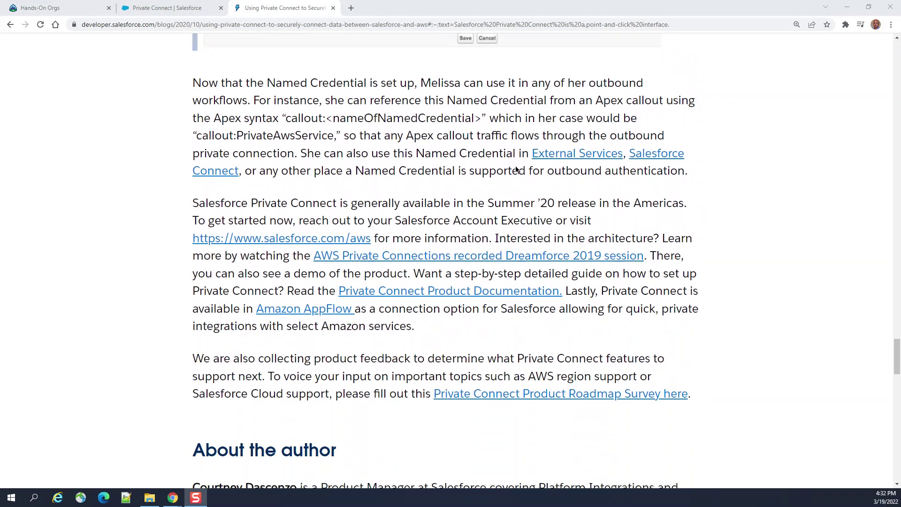
scroll(516, 165, up, 5)
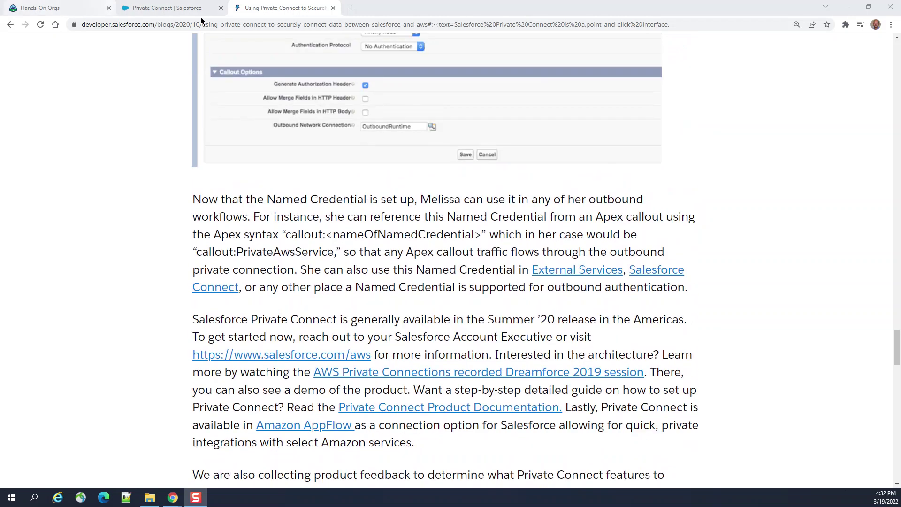
Open Setup home in a new tab from the gear menu and close the old Private Connect tab
click(183, 13)
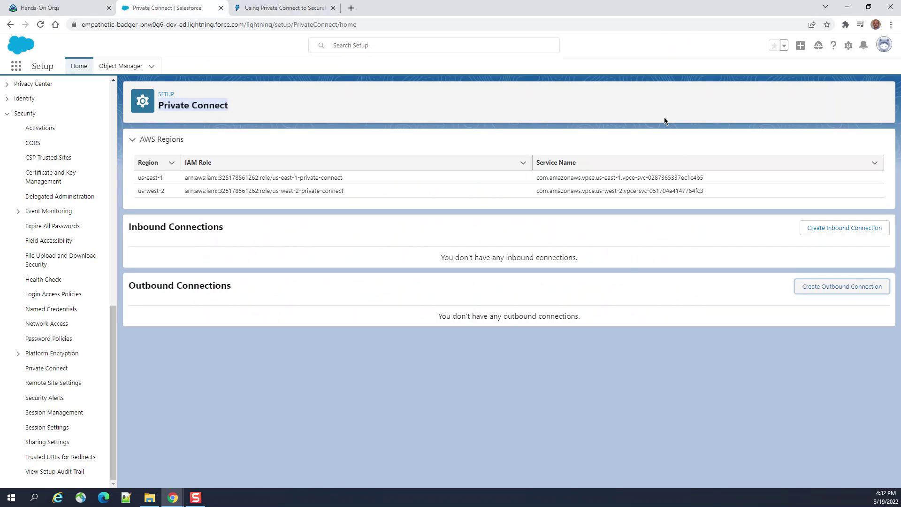
click(851, 47)
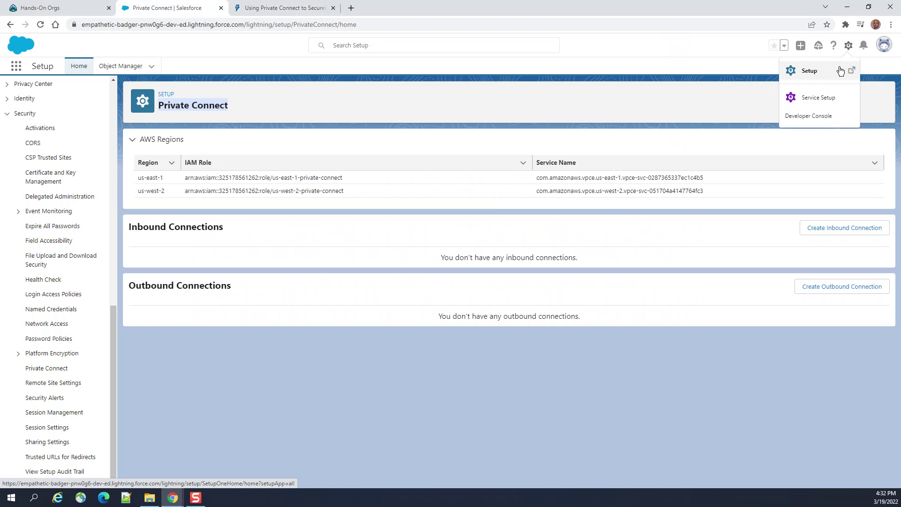
click(821, 72)
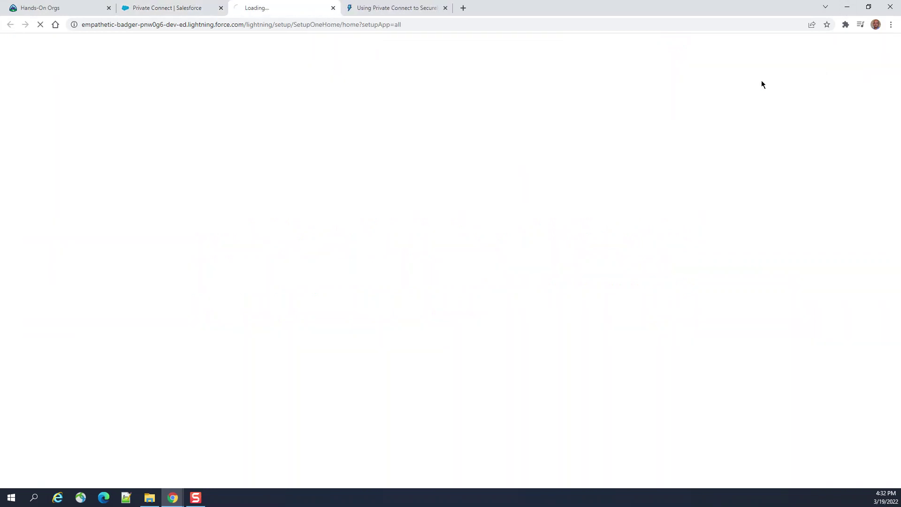
click(221, 8)
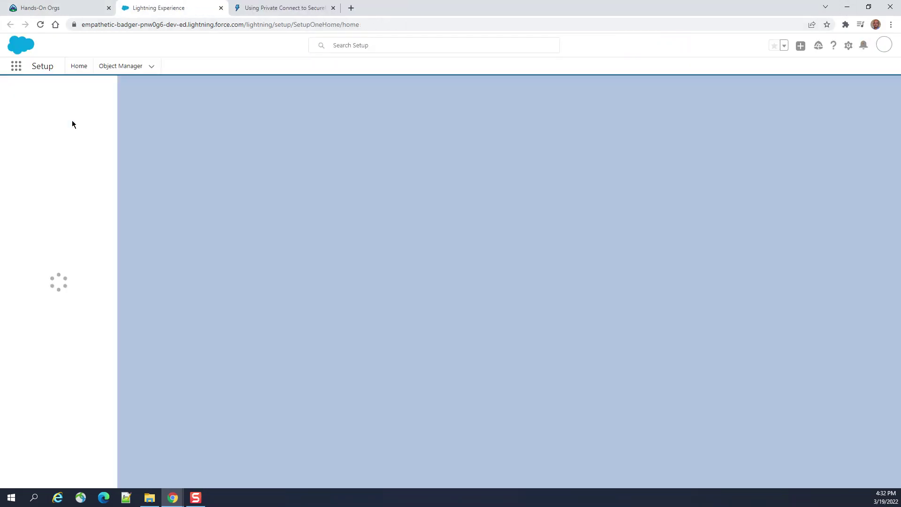
Search Quick Find for 'Private' and open the Private Connect page
click(52, 92)
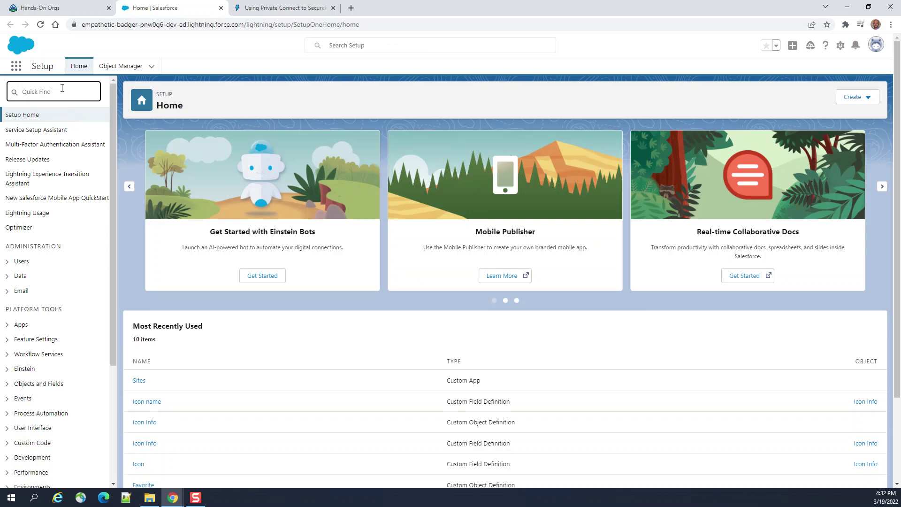
text(P)
text(ri)
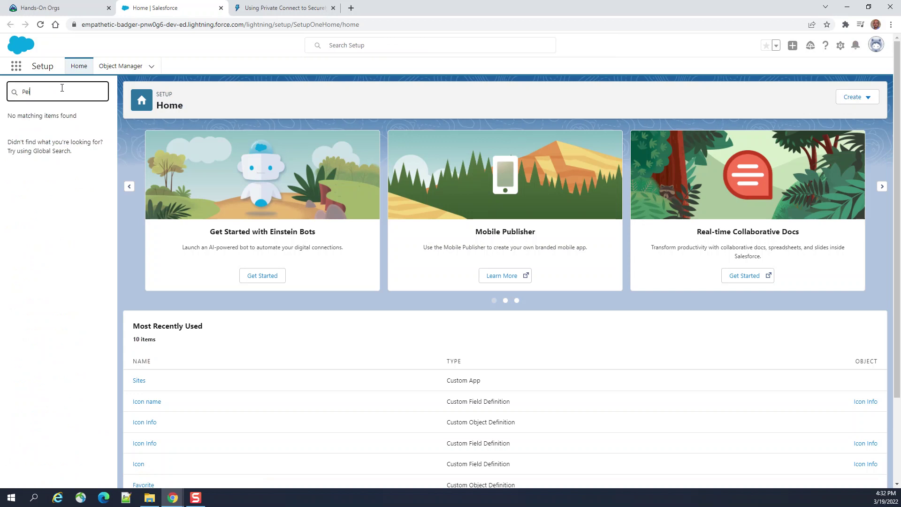
text(r)
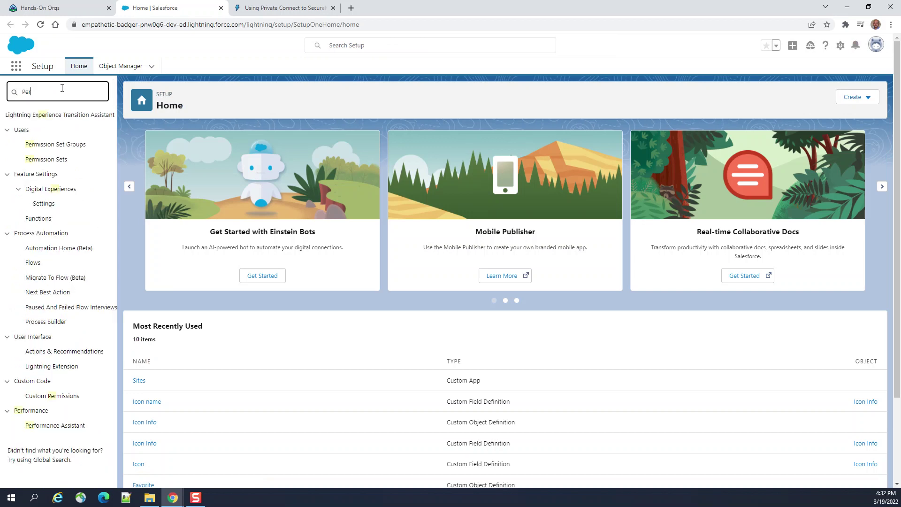
key(BackSpace)
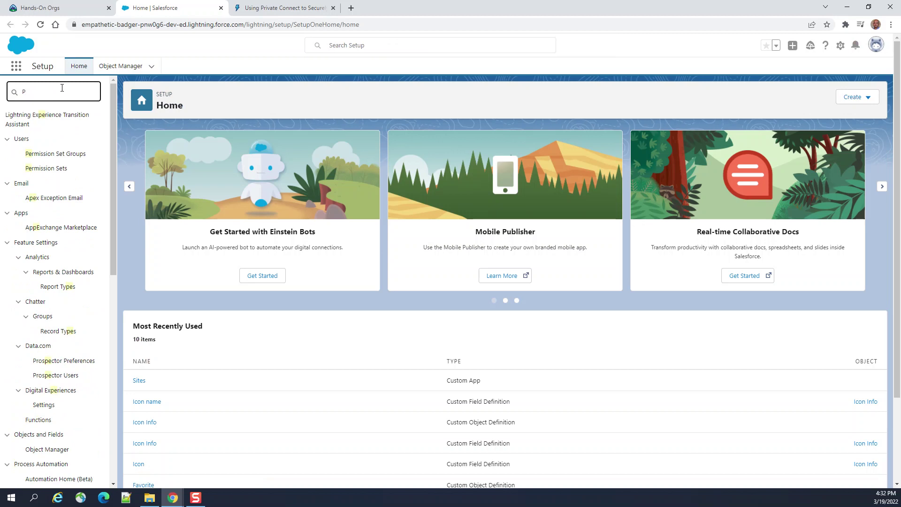
text(rivate)
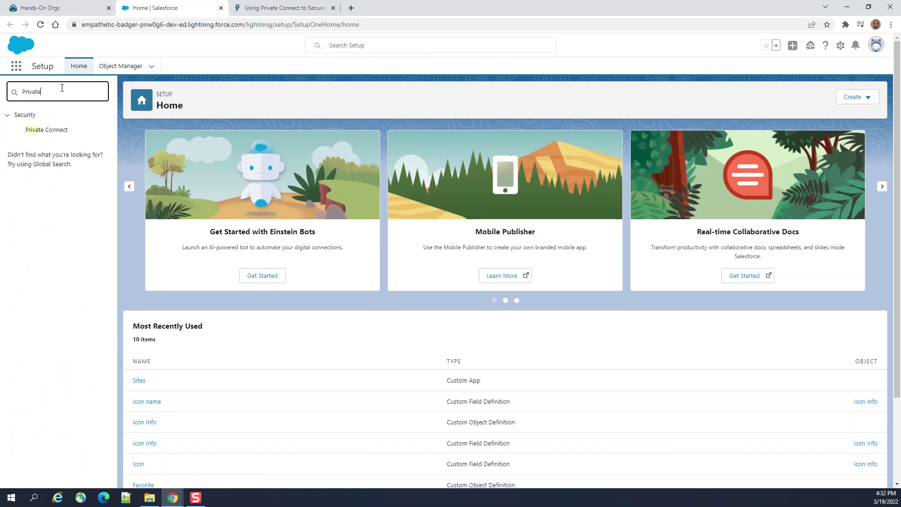
click(53, 129)
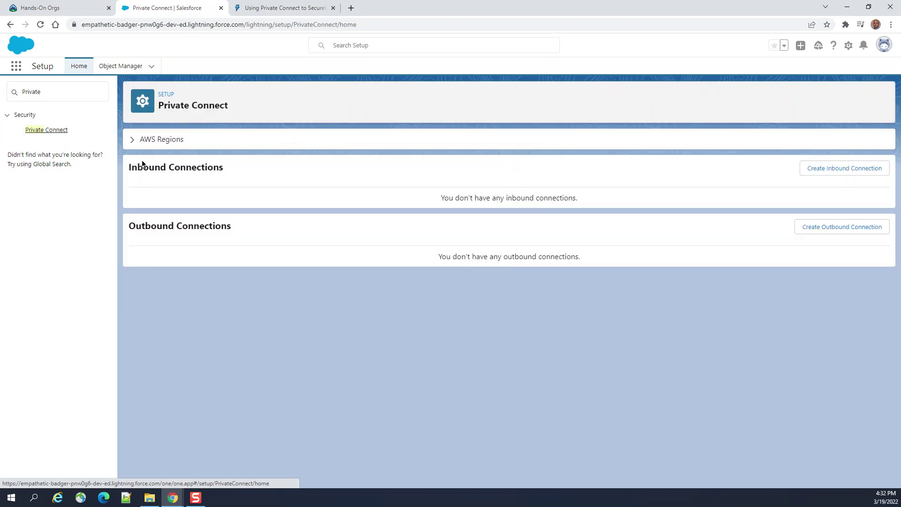
click(131, 140)
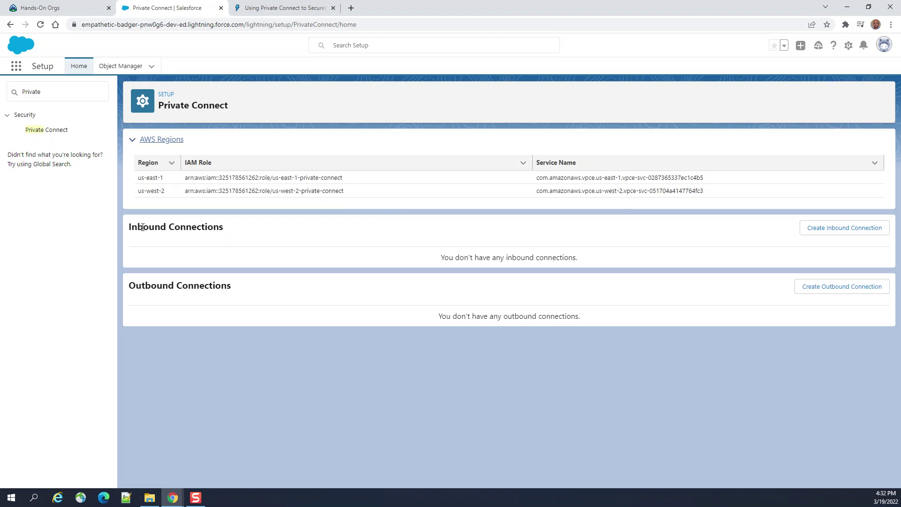
drag(137, 227, 220, 228)
drag(231, 285, 157, 279)
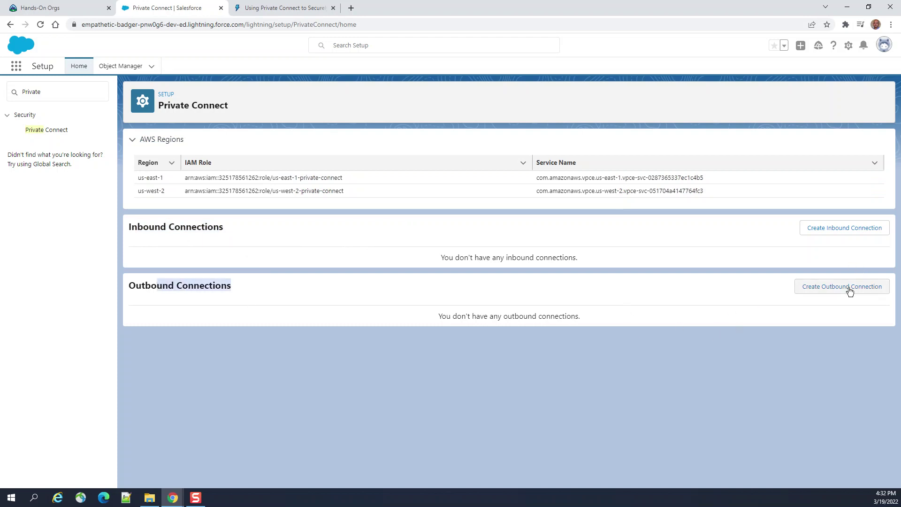
Start a new outbound AWS PrivateLink connection and name it My_Test
click(816, 295)
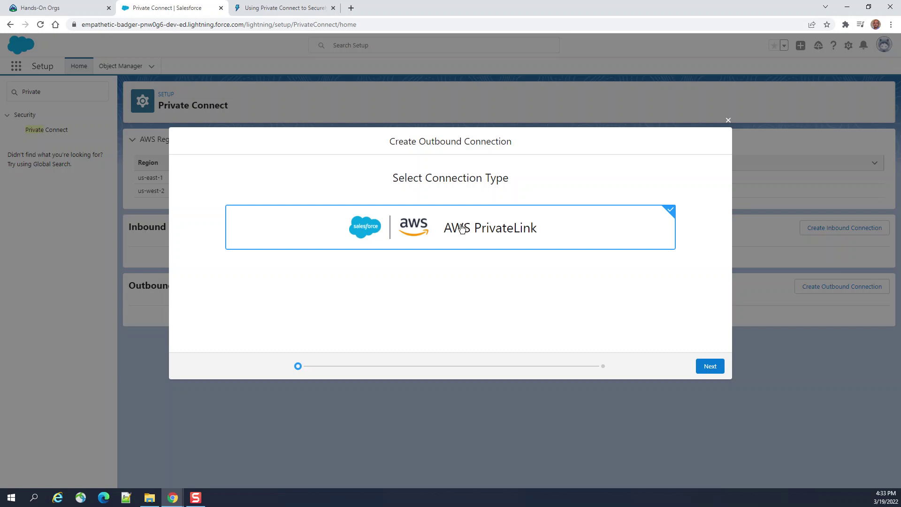
click(716, 367)
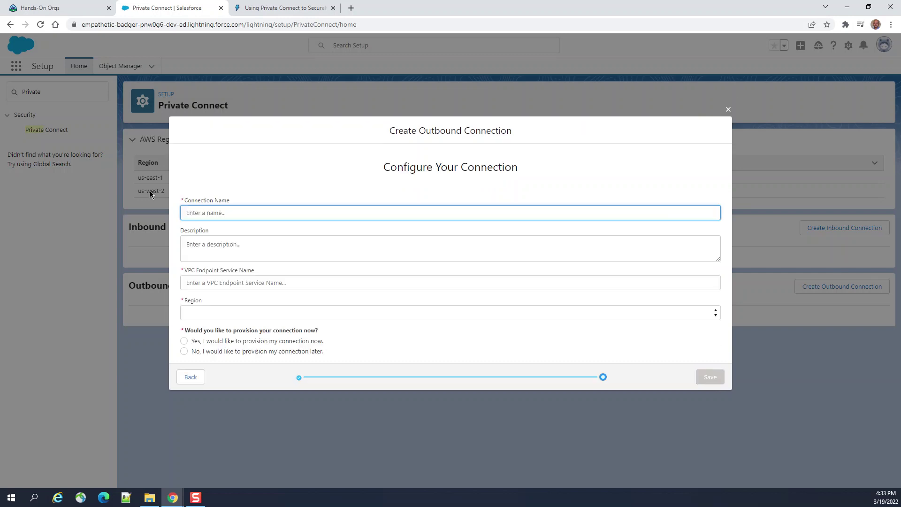
text(My Test)
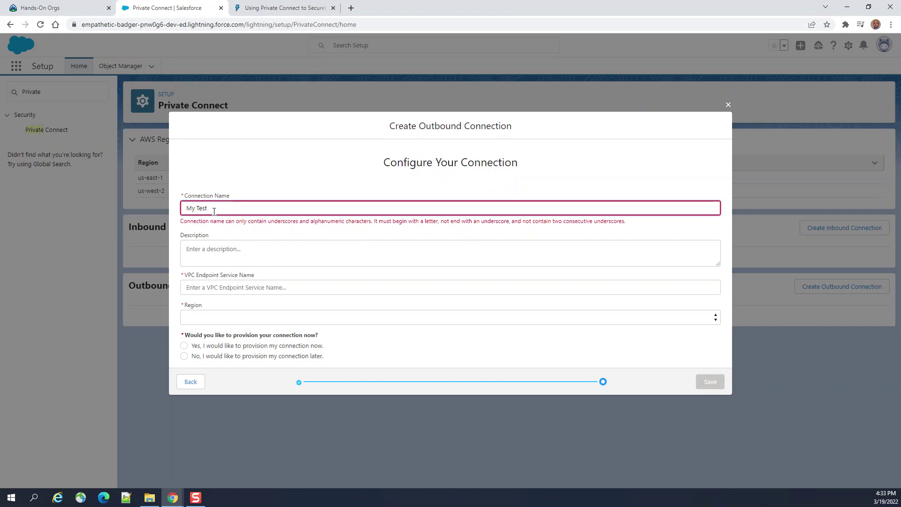
key(BackSpace)
key(BackSpace)
key(BackSpace)
key(BackSpace)
text(_Test)
click(272, 245)
click(234, 287)
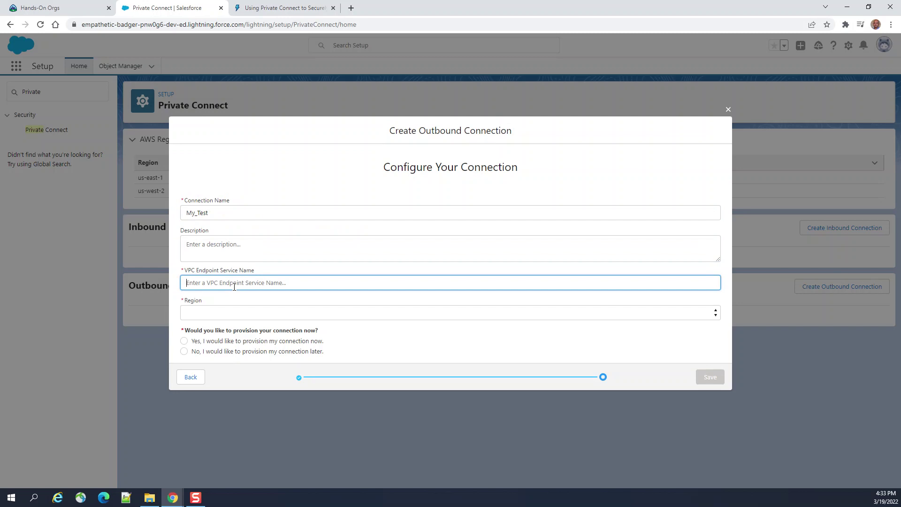
text(www)
click(184, 343)
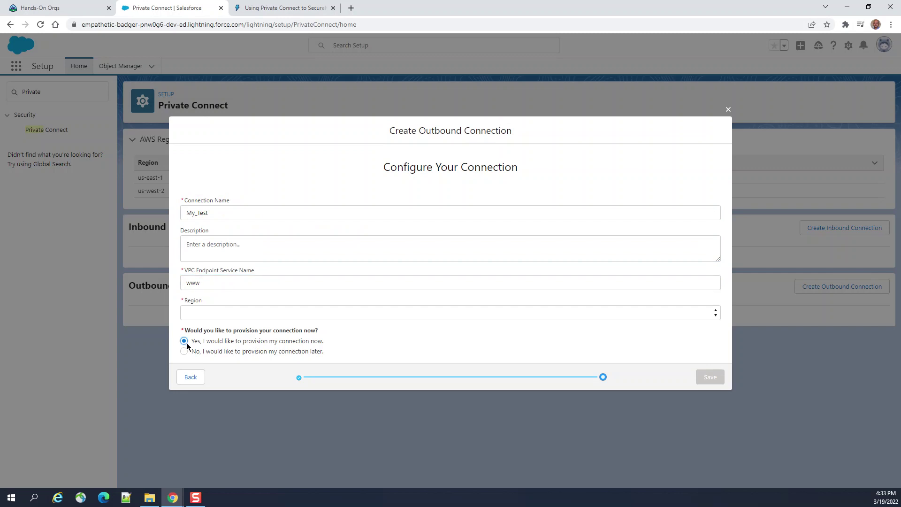
click(198, 314)
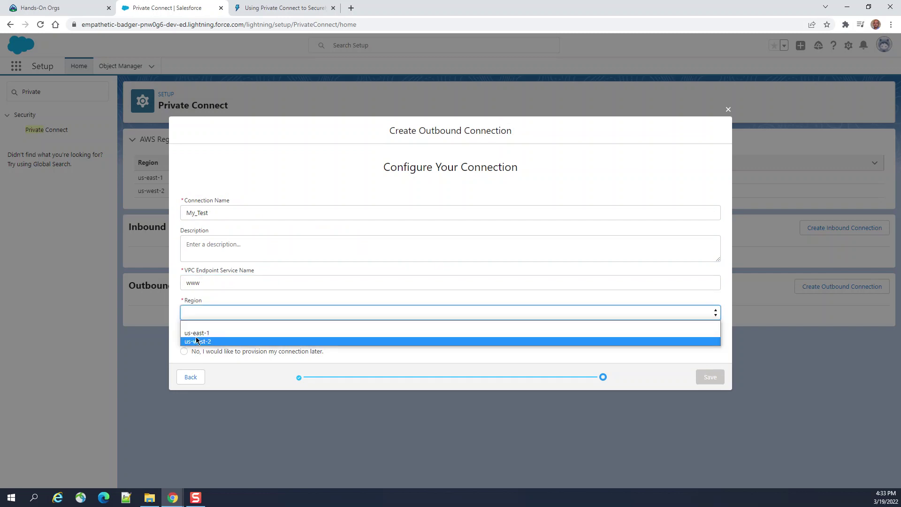
click(197, 341)
click(218, 288)
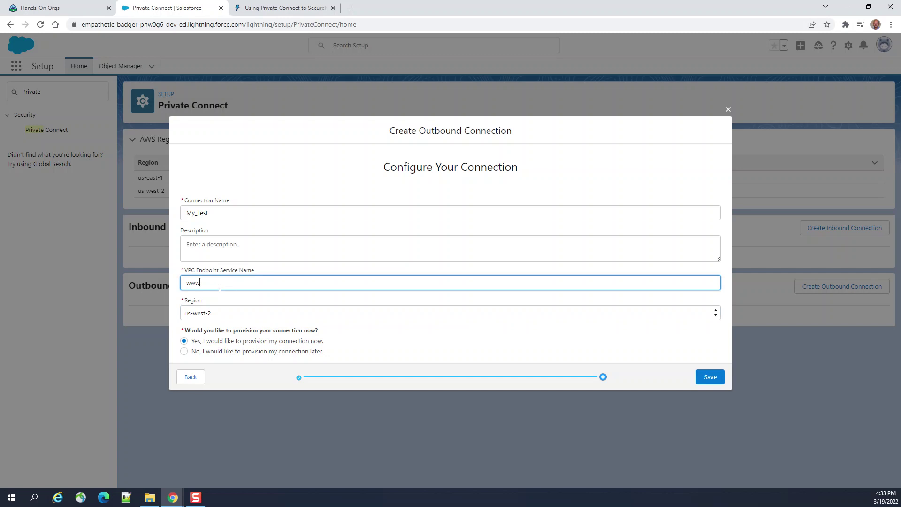
text(.amazon.com)
click(711, 379)
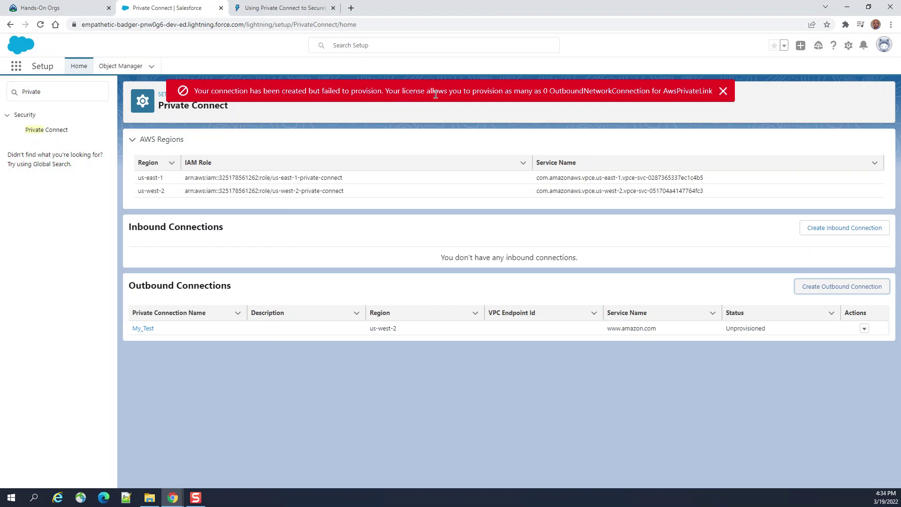
Open My_Test's details, close its edit form unchanged, and return to Private Connect
click(147, 330)
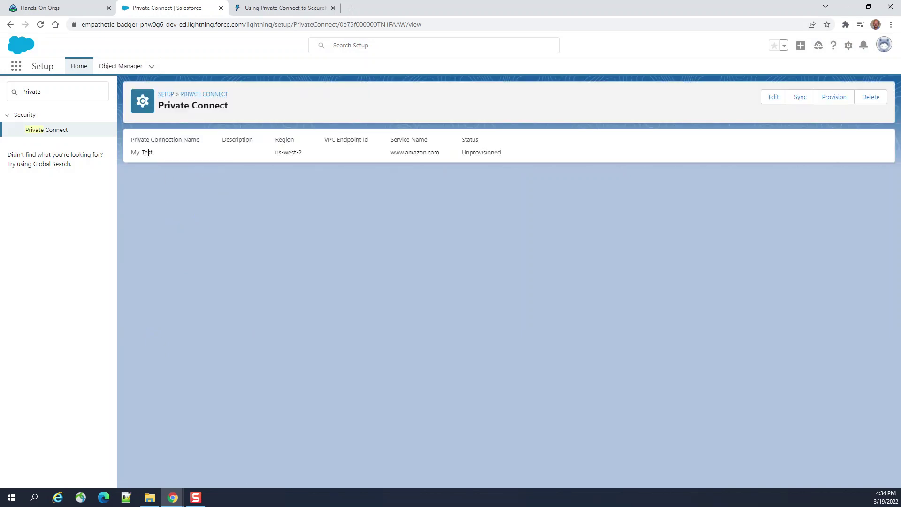
click(767, 97)
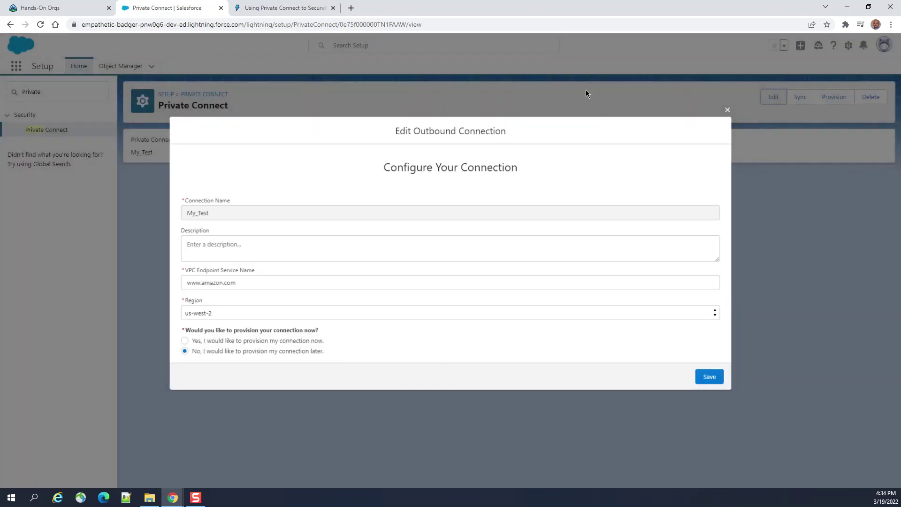
click(728, 114)
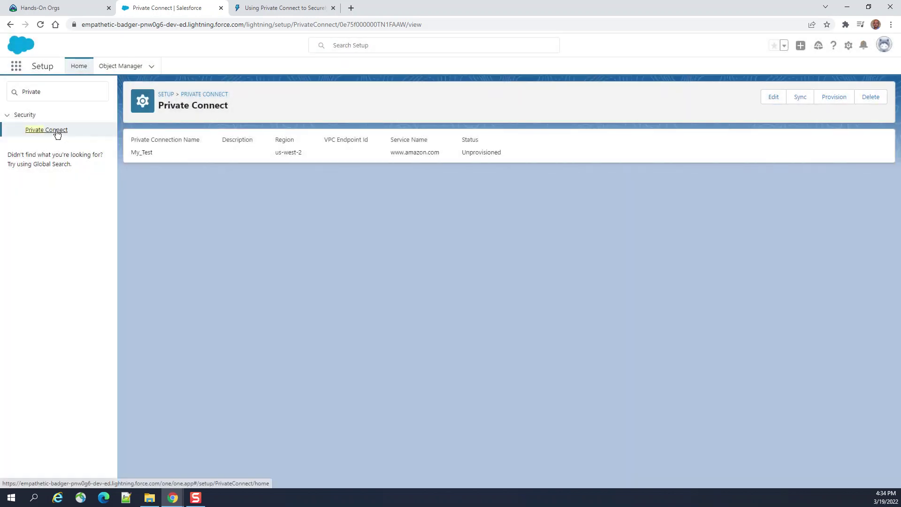
click(57, 133)
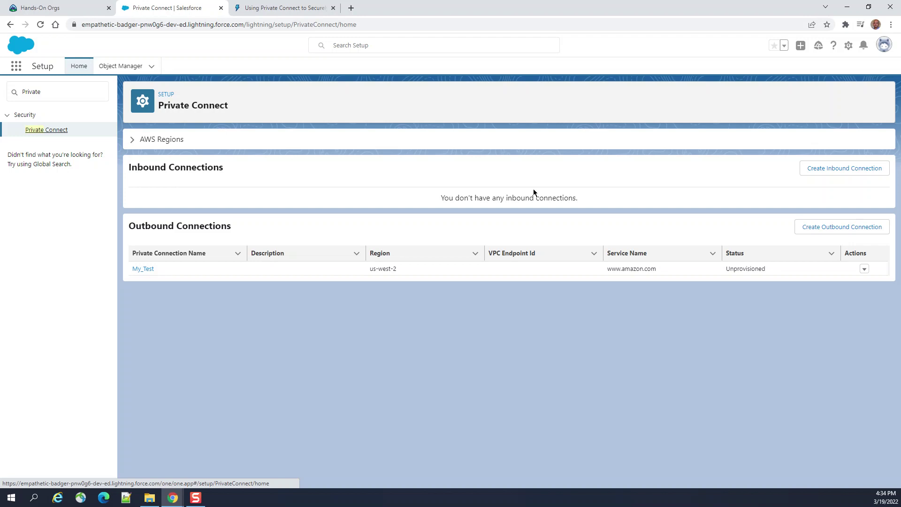
Start a new inbound AWS PrivateLink connection and name it test
click(841, 169)
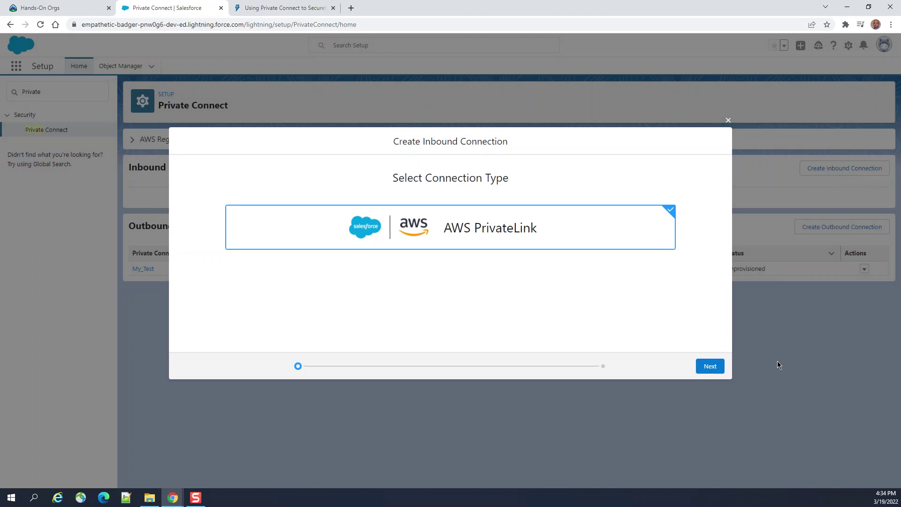
click(717, 368)
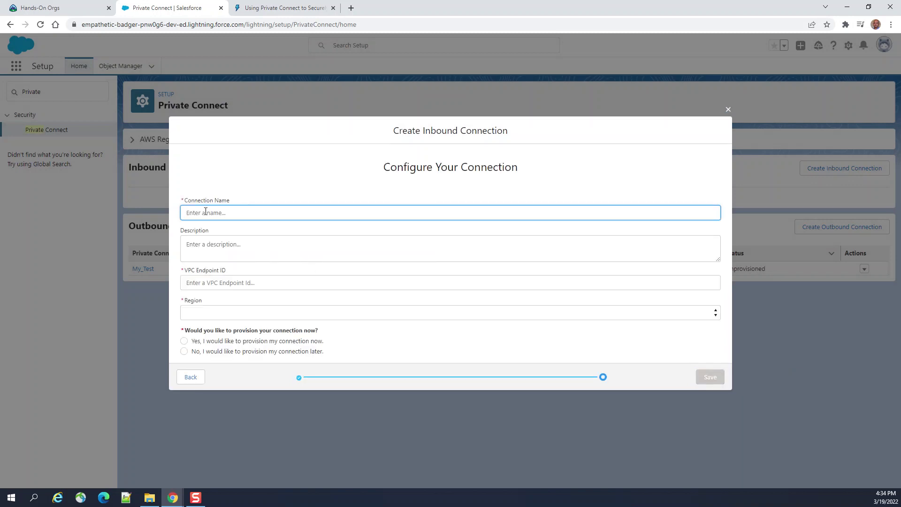
text(3333)
drag(216, 207, 160, 205)
text(test)
click(227, 245)
click(236, 282)
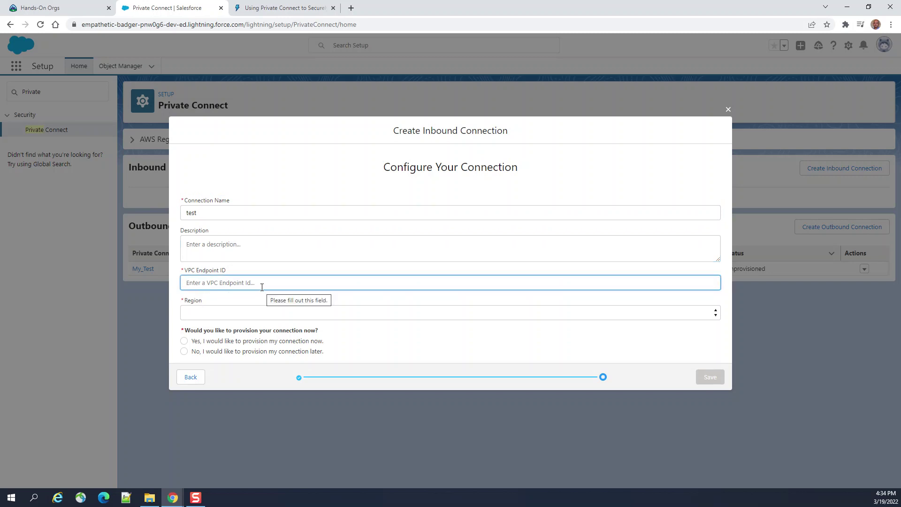
click(202, 315)
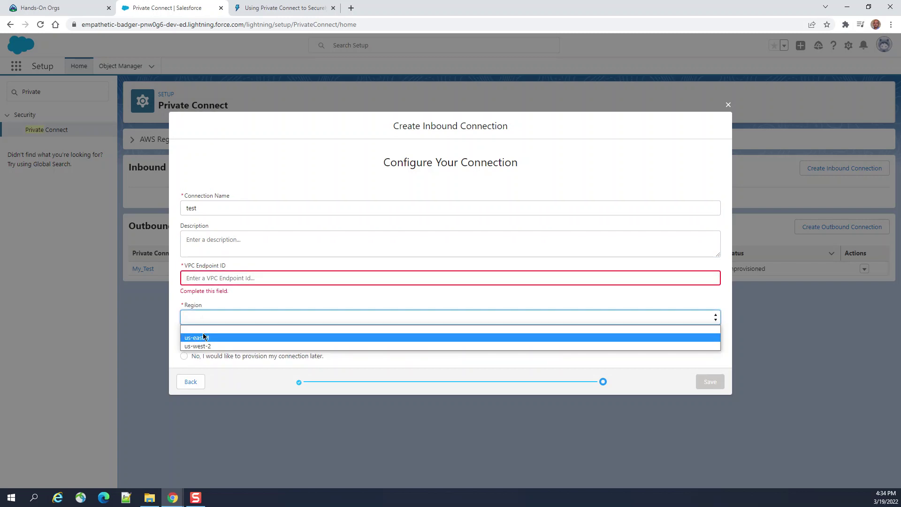
click(203, 334)
click(184, 356)
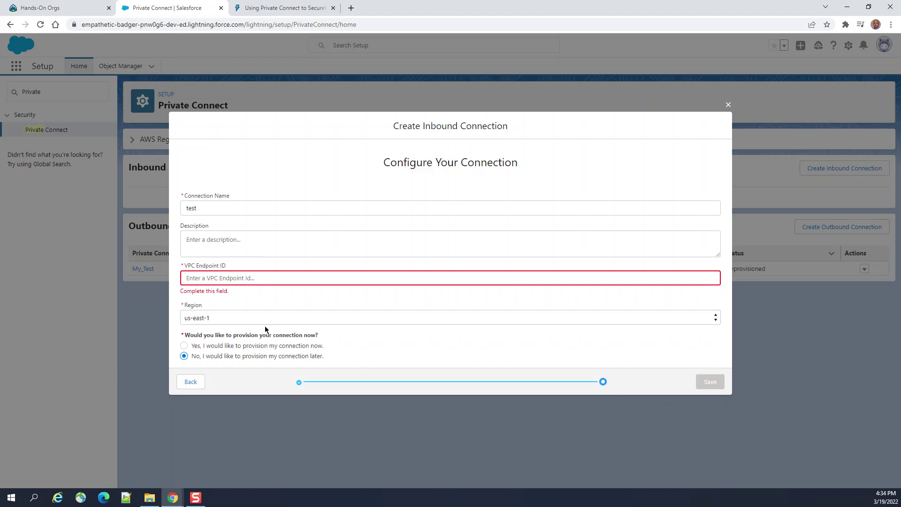
click(198, 280)
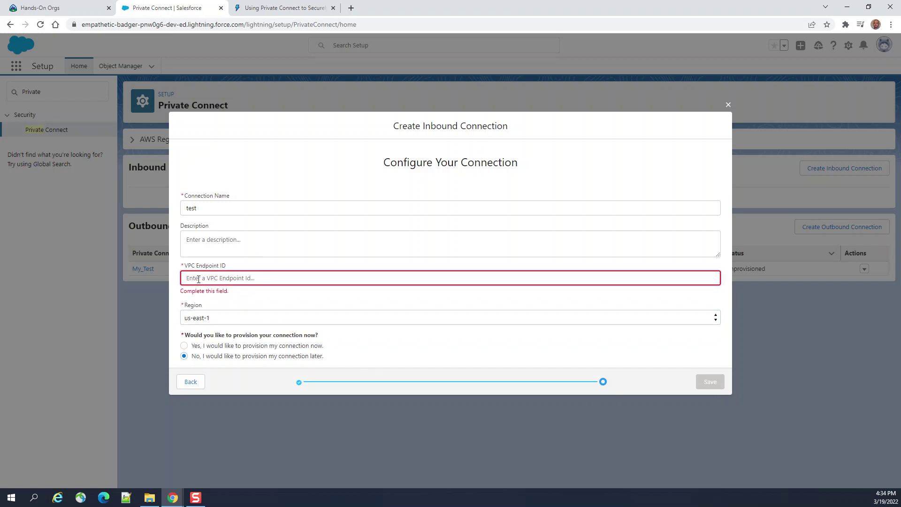
text(www.aw)
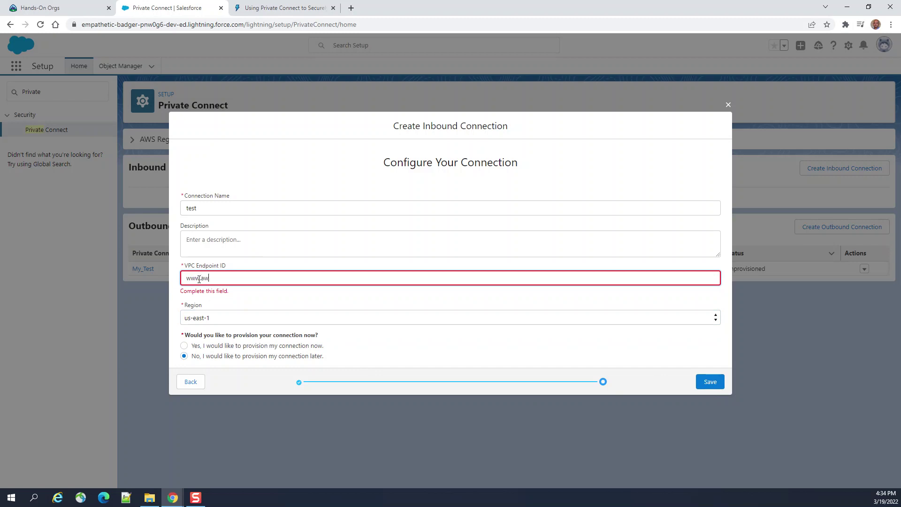
text(s.com)
click(713, 388)
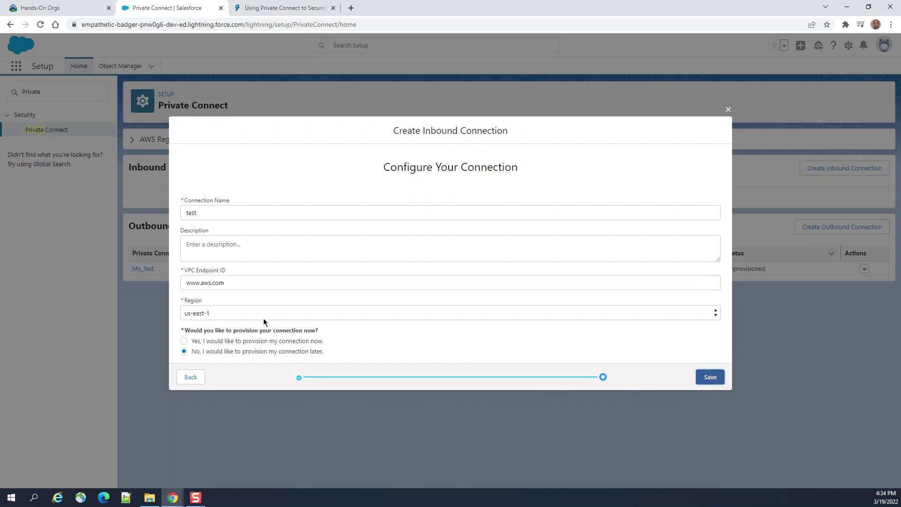
Confirm saving so test is listed under Inbound Connections in us-east-1
click(712, 377)
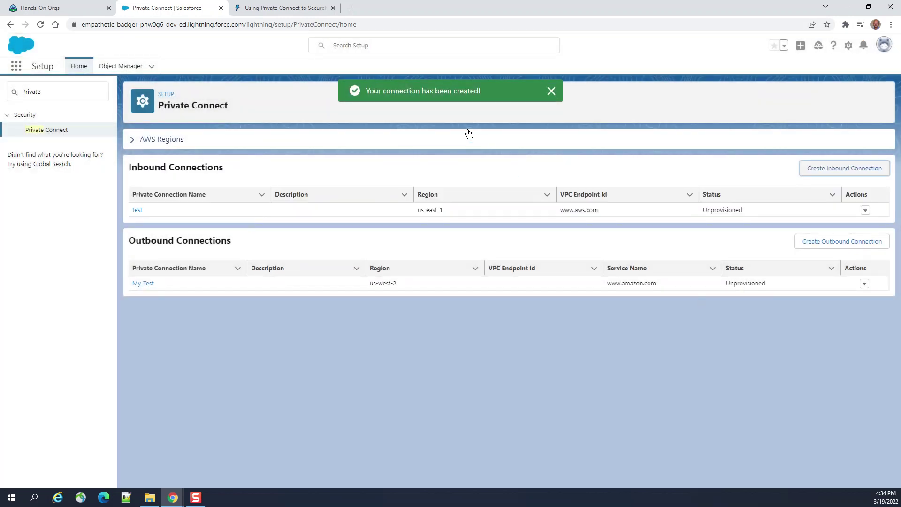